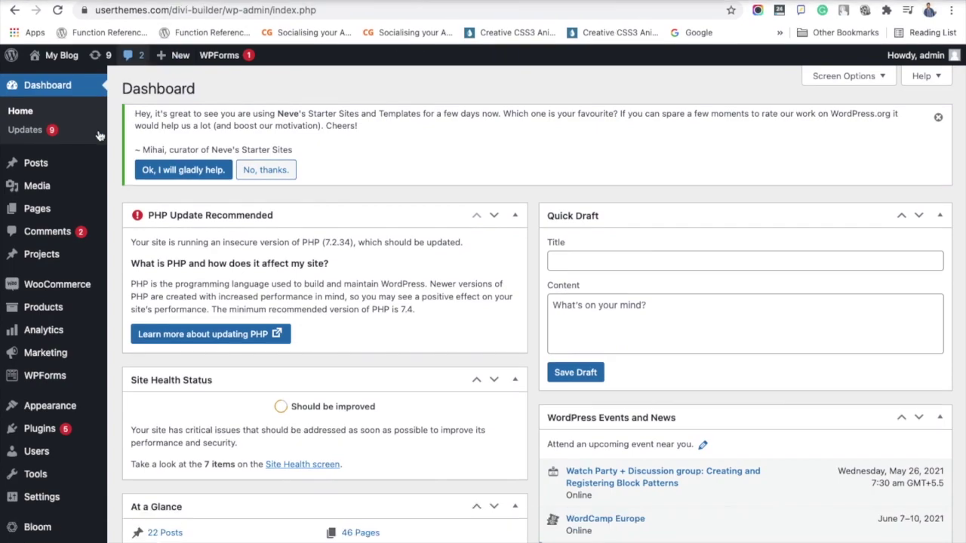
# View the blog's front page with its current logo, and open the Divi Theme Options from the dashboard
pyautogui.click(61, 90)
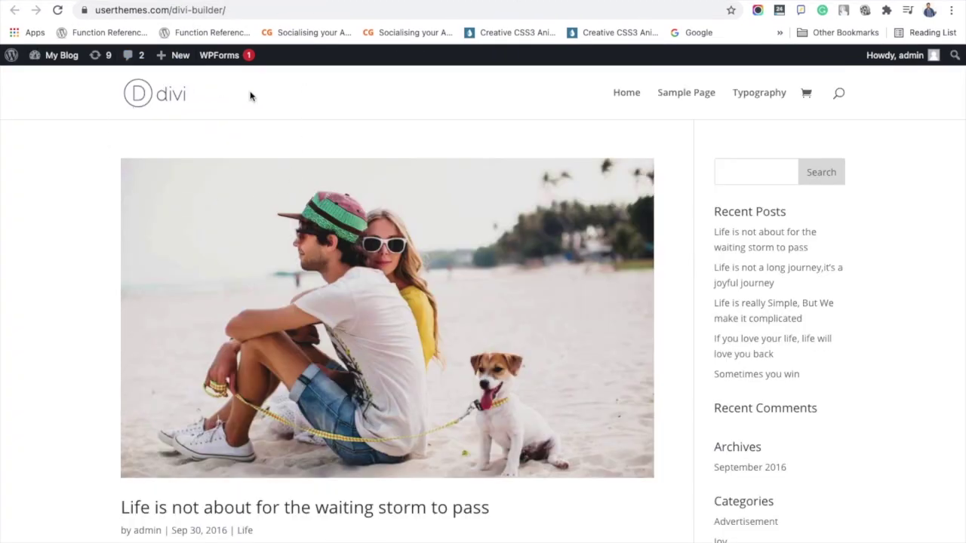
pyautogui.click(104, 2)
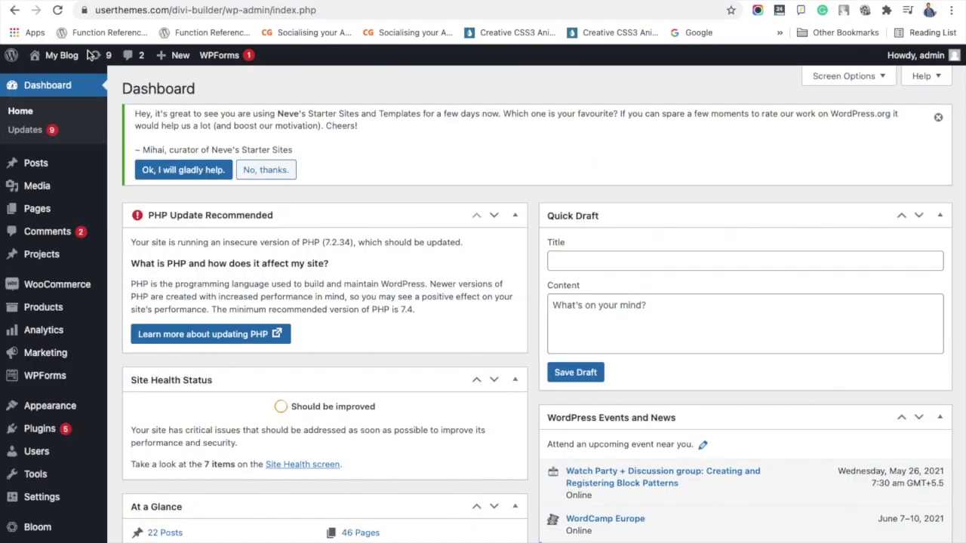
pyautogui.moveTo(65, 305)
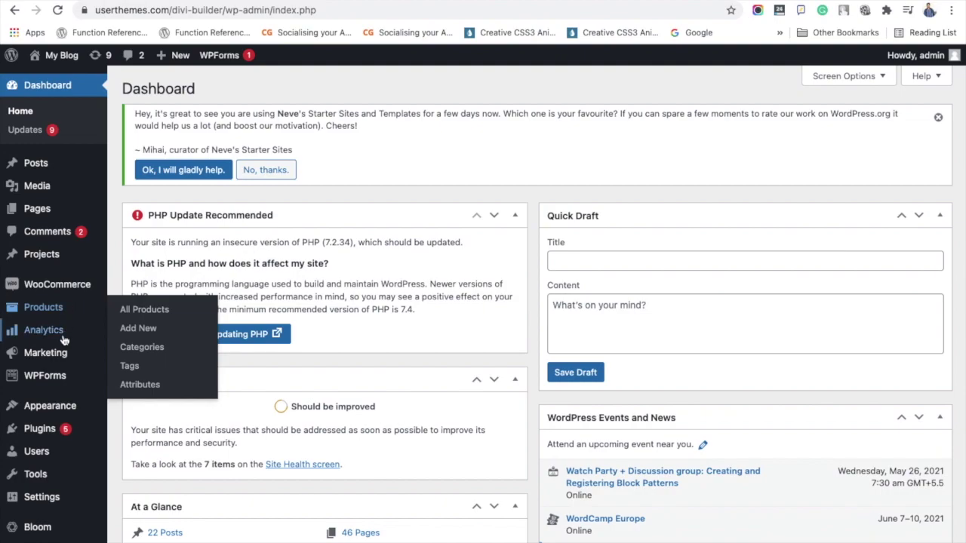
pyautogui.scroll(-2, 65, 340)
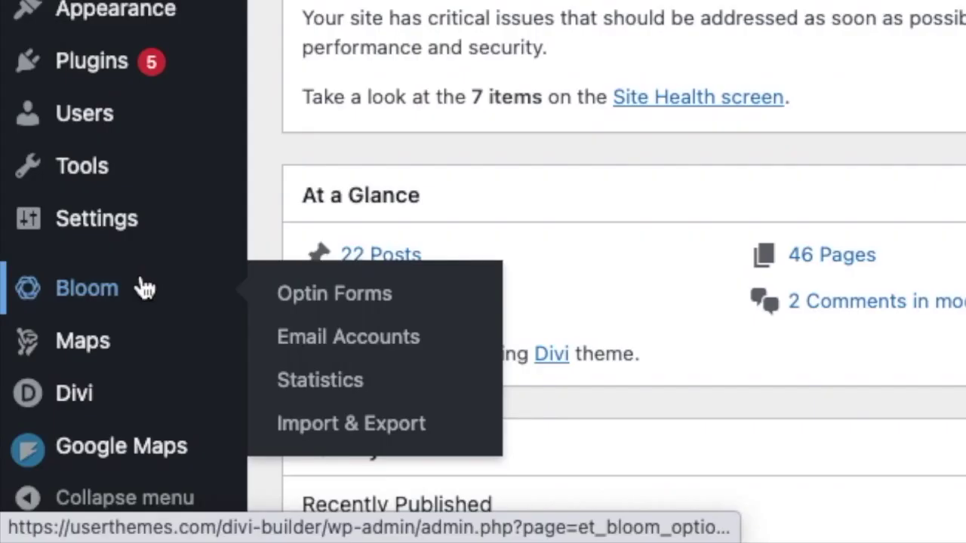
pyautogui.moveTo(35, 511)
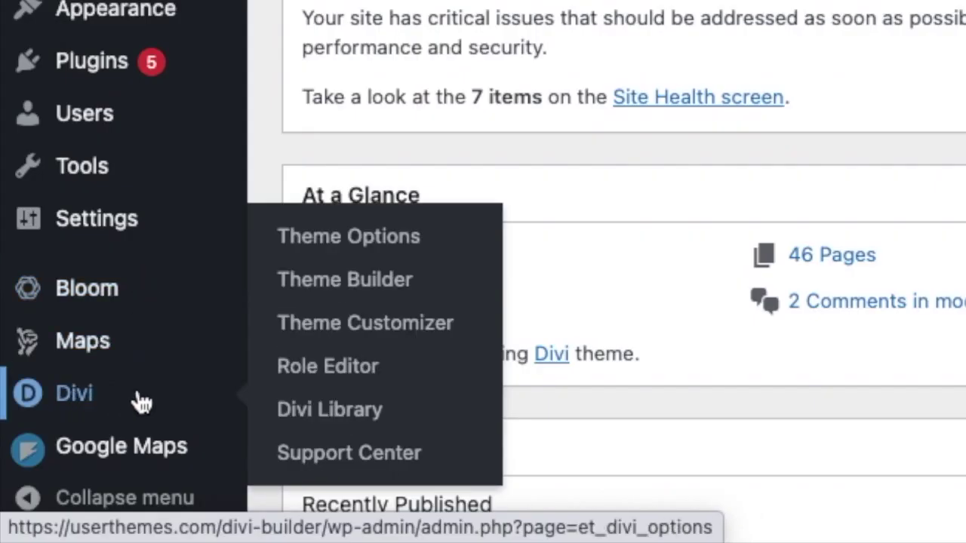
pyautogui.click(347, 247)
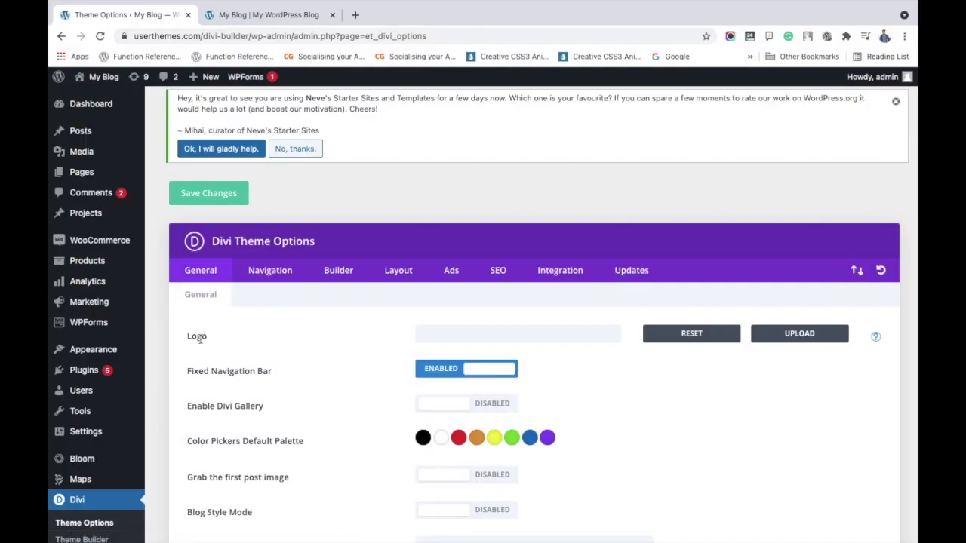
# Upload wpglossy-logo.png from the Downloads folder to the media library for the Divi logo setting
pyautogui.moveTo(186, 336); pyautogui.dragTo(217, 341)
pyautogui.click(799, 334)
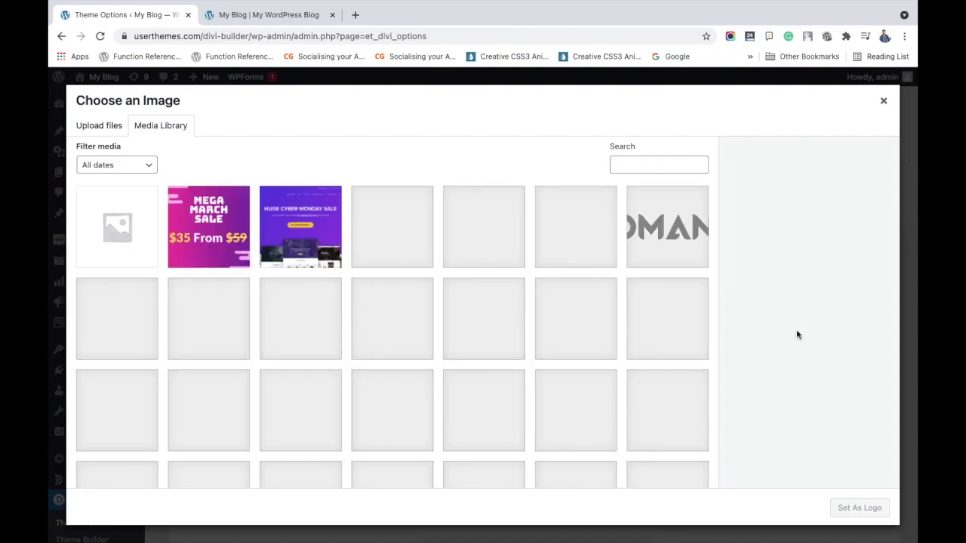
pyautogui.click(119, 125)
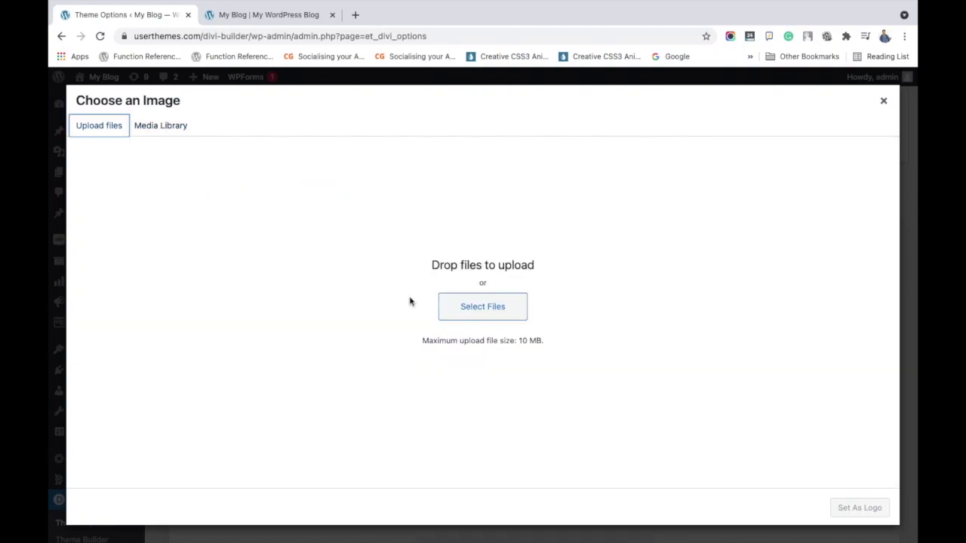
pyautogui.click(475, 318)
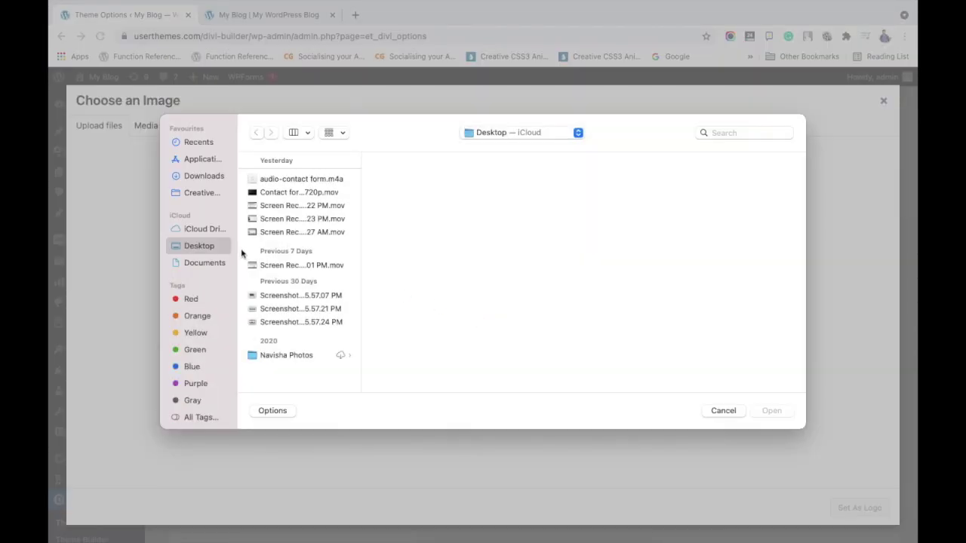
pyautogui.click(199, 174)
pyautogui.click(268, 182)
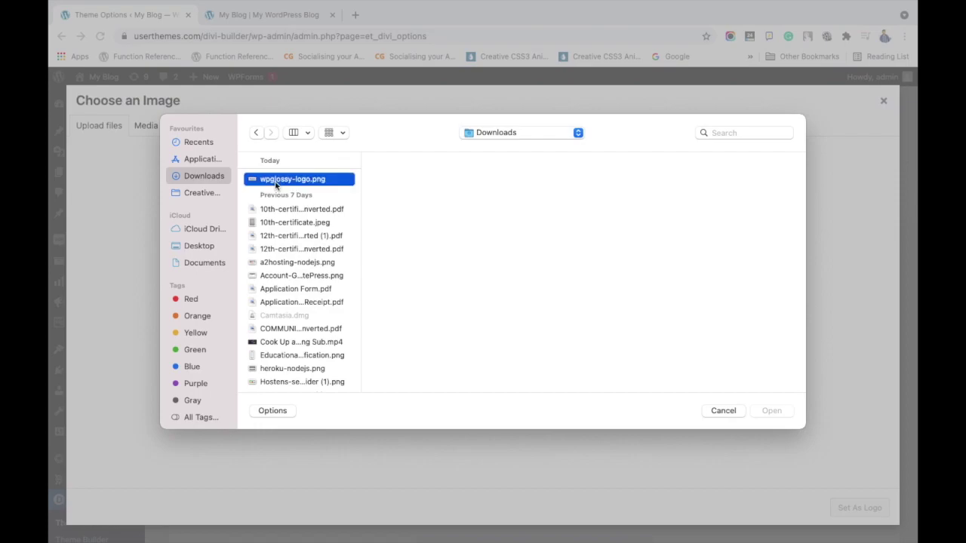
pyautogui.click(769, 411)
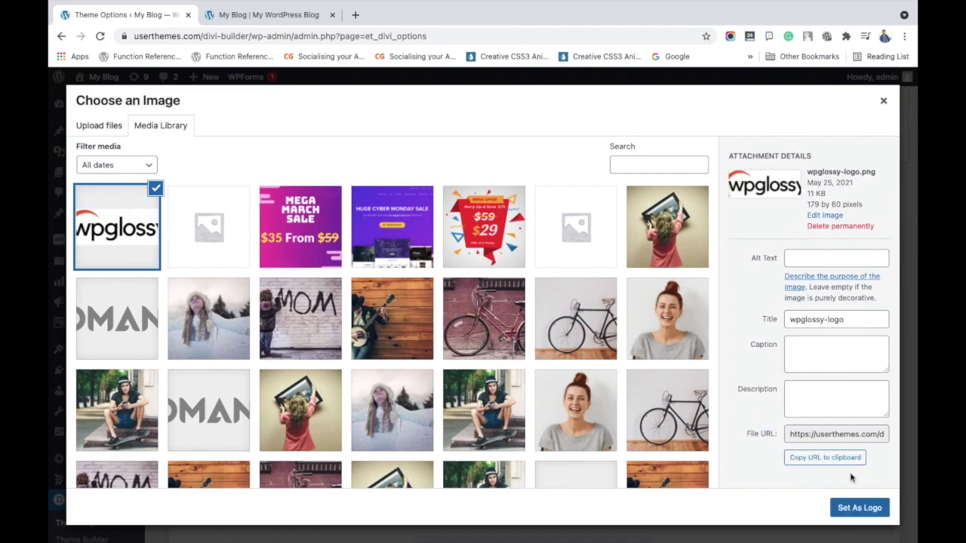
# Set the uploaded wpglossy-logo.png as the site logo and save the theme options
pyautogui.click(858, 508)
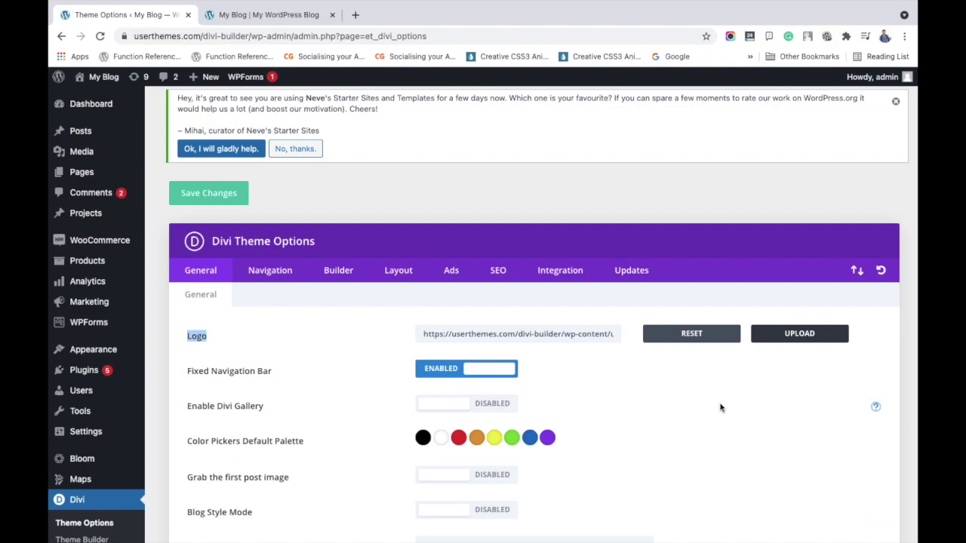
pyautogui.scroll(-7, 720, 407)
pyautogui.click(223, 195)
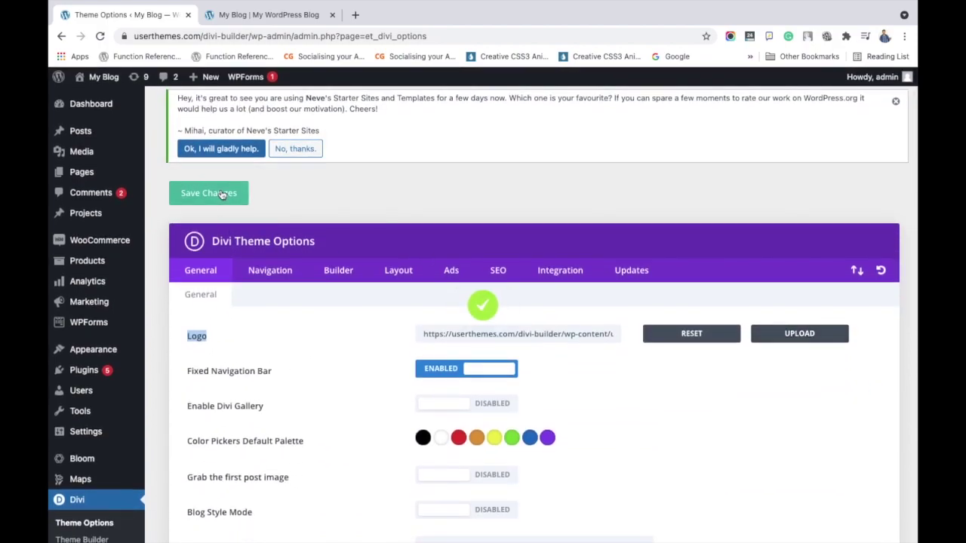
# Reload the blog's front page to check the logo, and open the Theme Customizer in a new browser tab
pyautogui.click(278, 17)
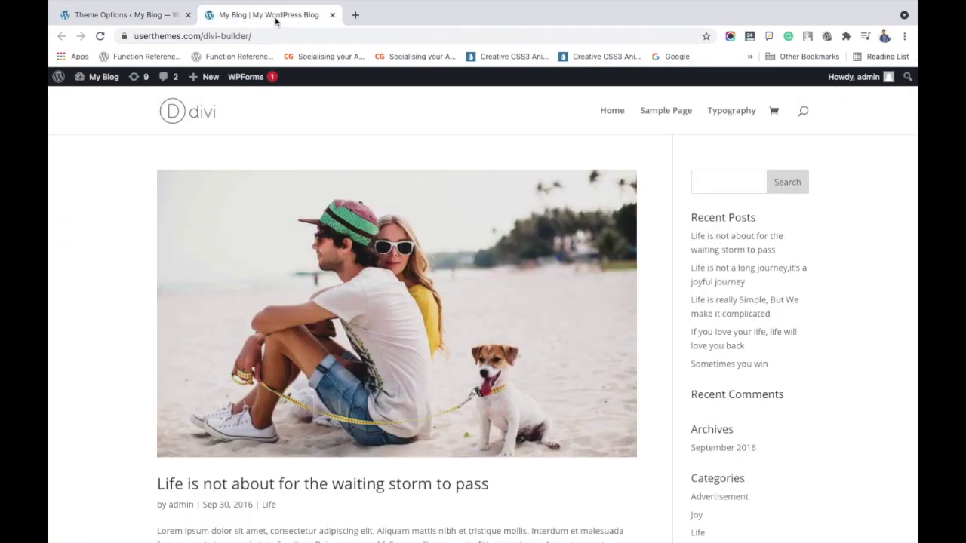
pyautogui.click(102, 37)
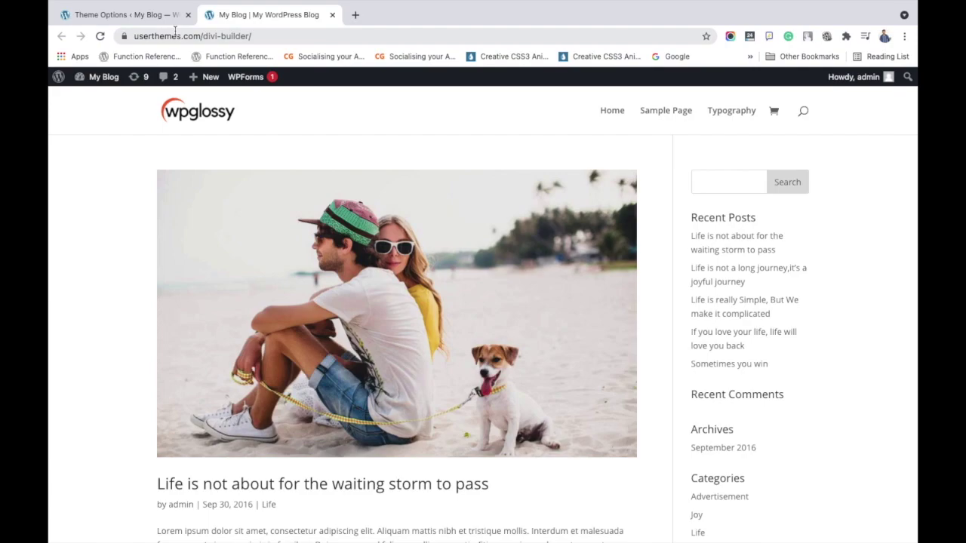
pyautogui.moveTo(101, 85)
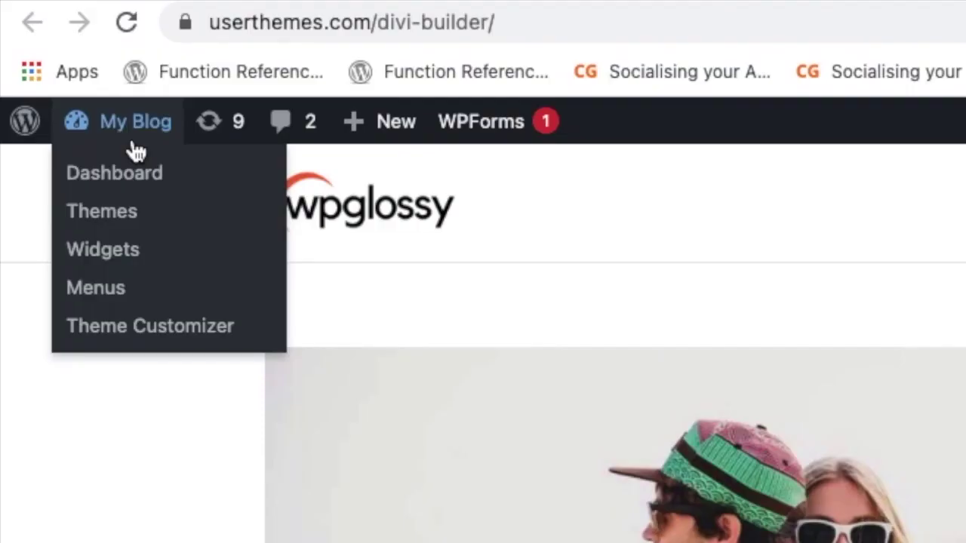
pyautogui.rightClick(155, 338)
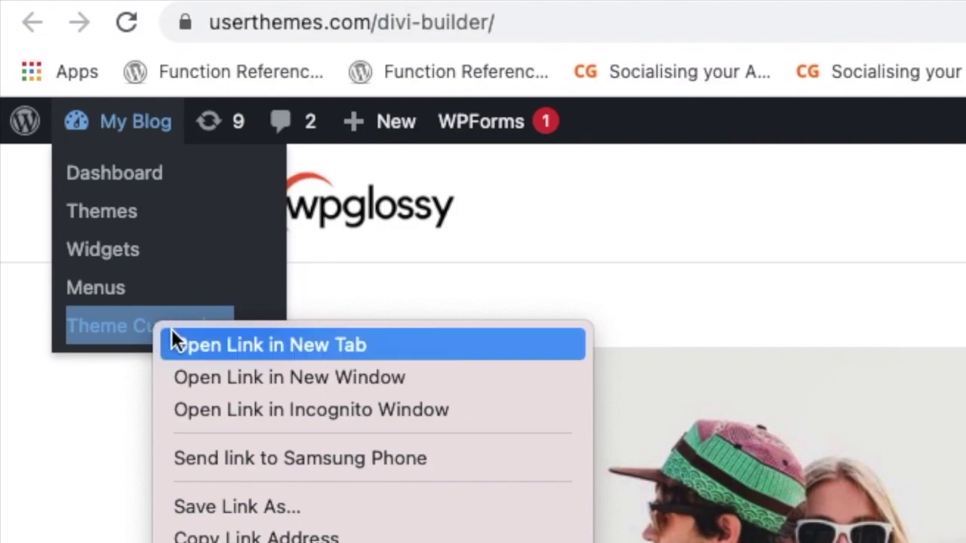
pyautogui.click(169, 342)
pyautogui.click(769, 0)
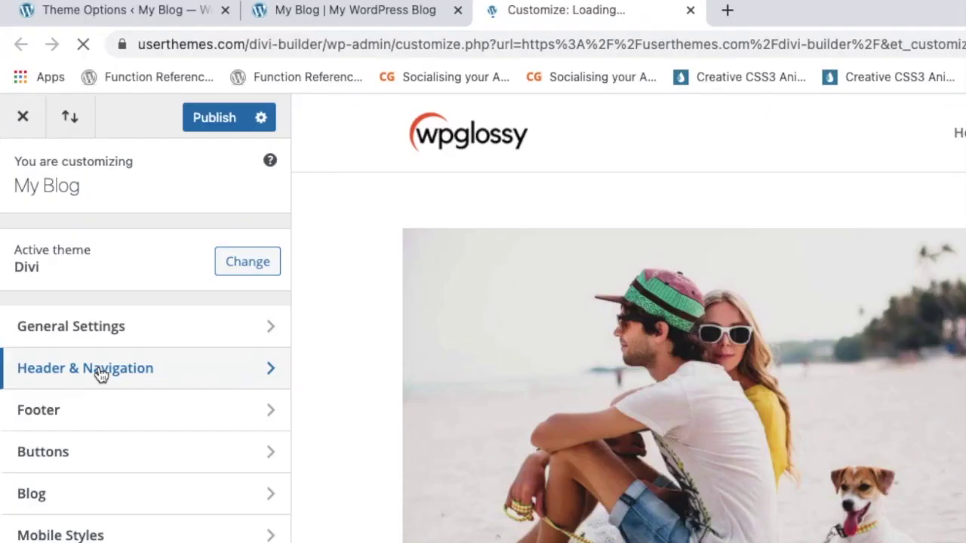
# In the Header & Navigation settings, open Header Format and set the header style to Centered
pyautogui.click(110, 239)
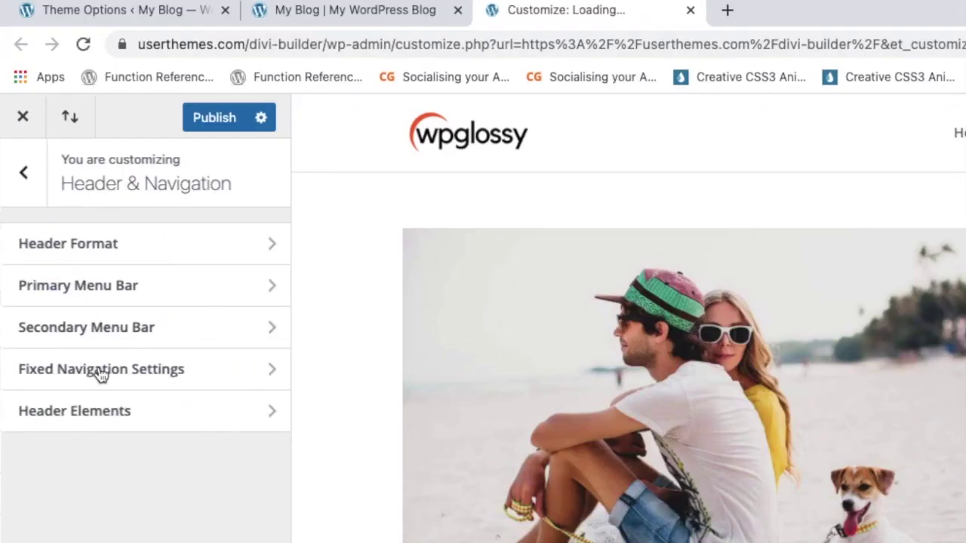
pyautogui.click(153, 263)
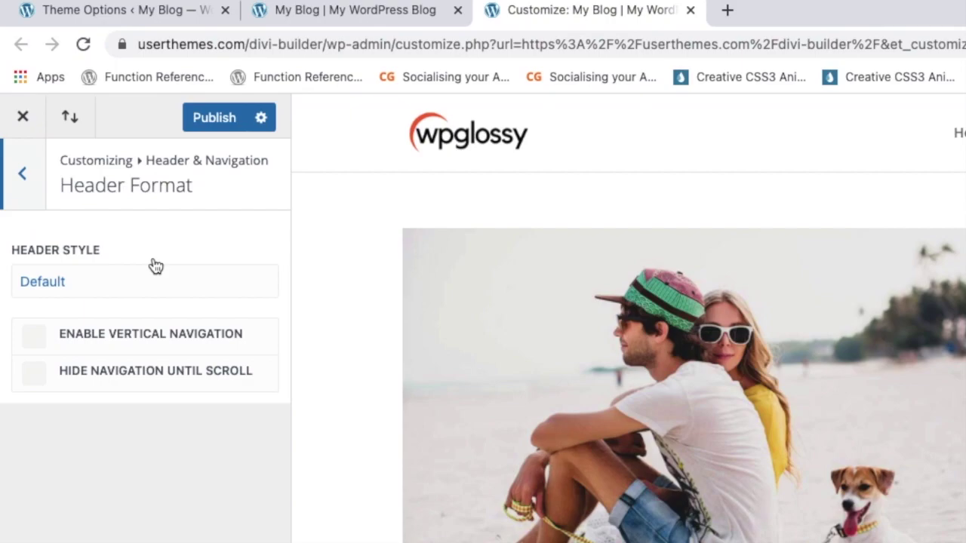
pyautogui.click(162, 279)
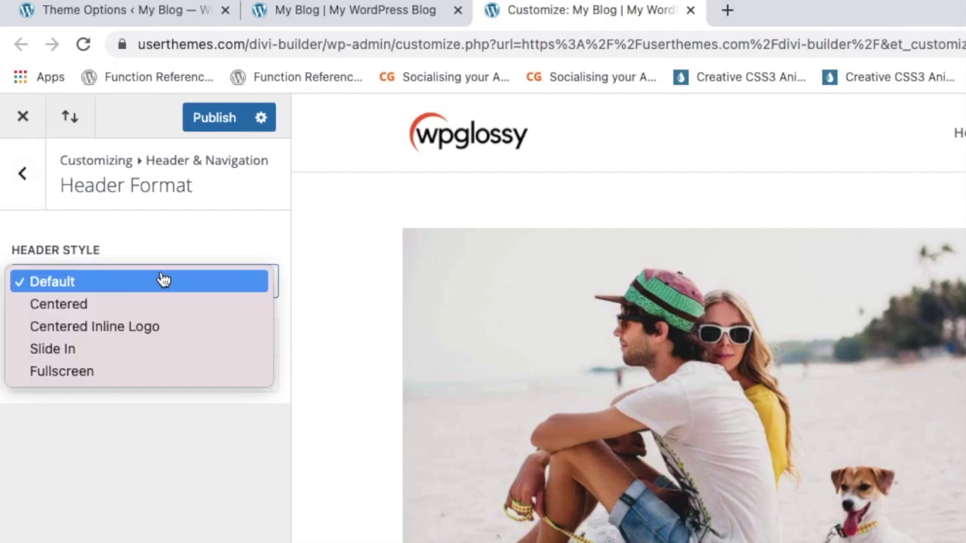
pyautogui.click(158, 304)
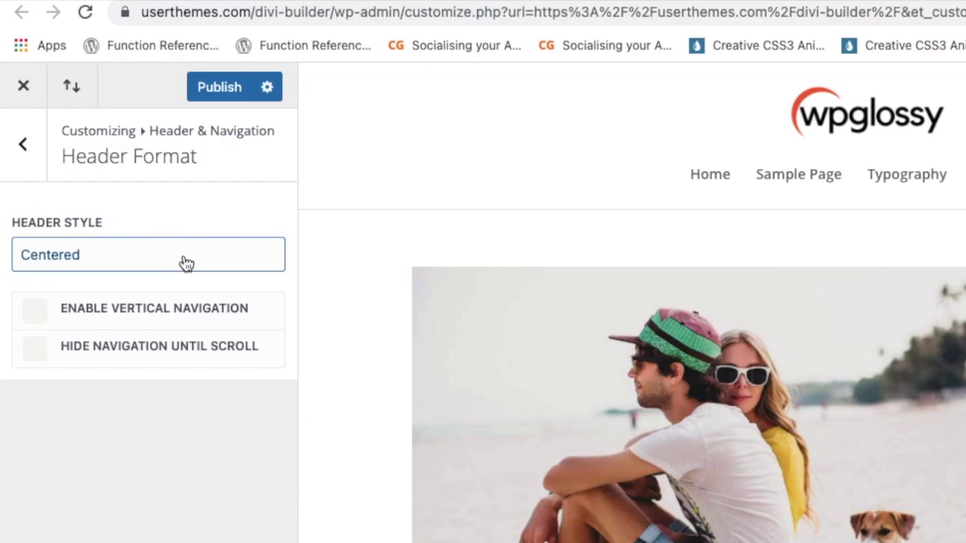
# Try the Centered Inline Logo, Slide In and Fullscreen header styles and compare them in the preview
pyautogui.click(187, 260)
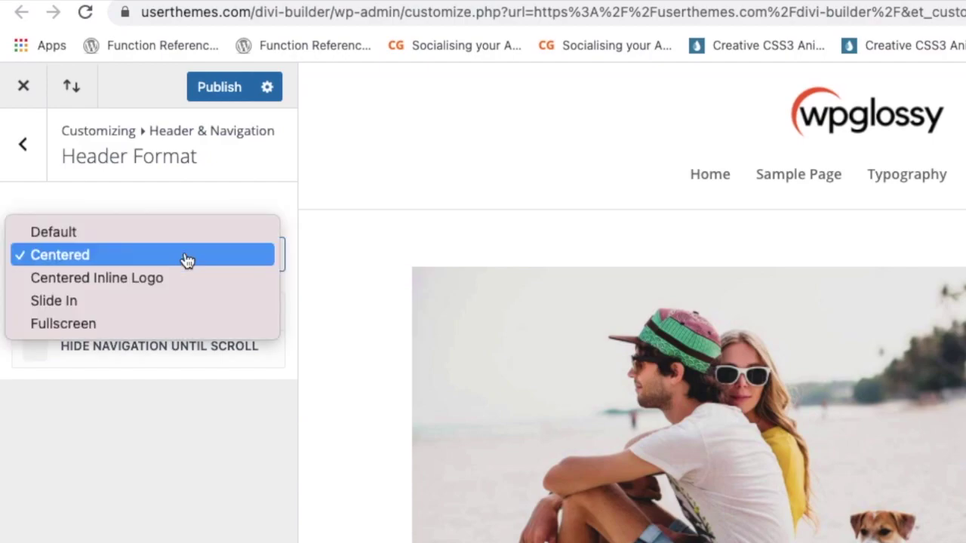
pyautogui.click(185, 279)
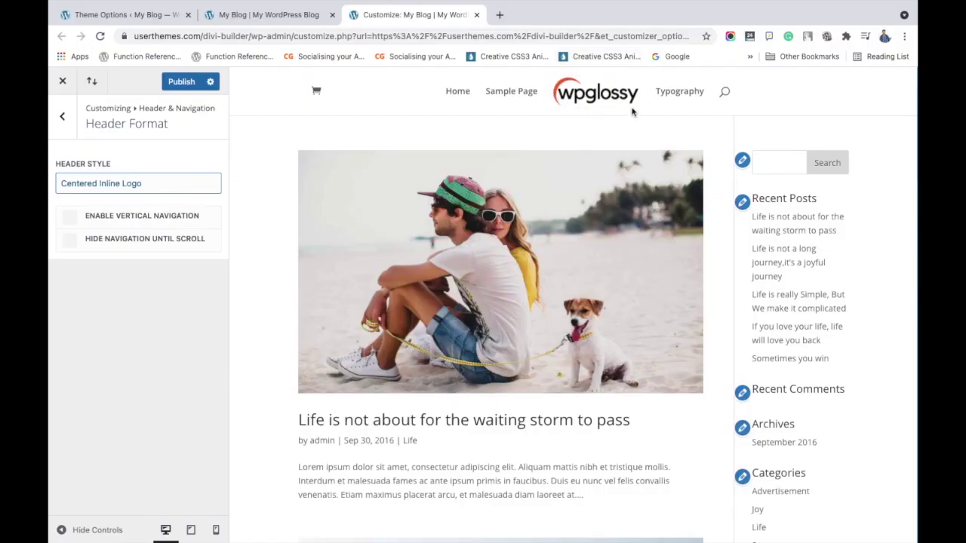
pyautogui.click(121, 188)
pyautogui.click(125, 296)
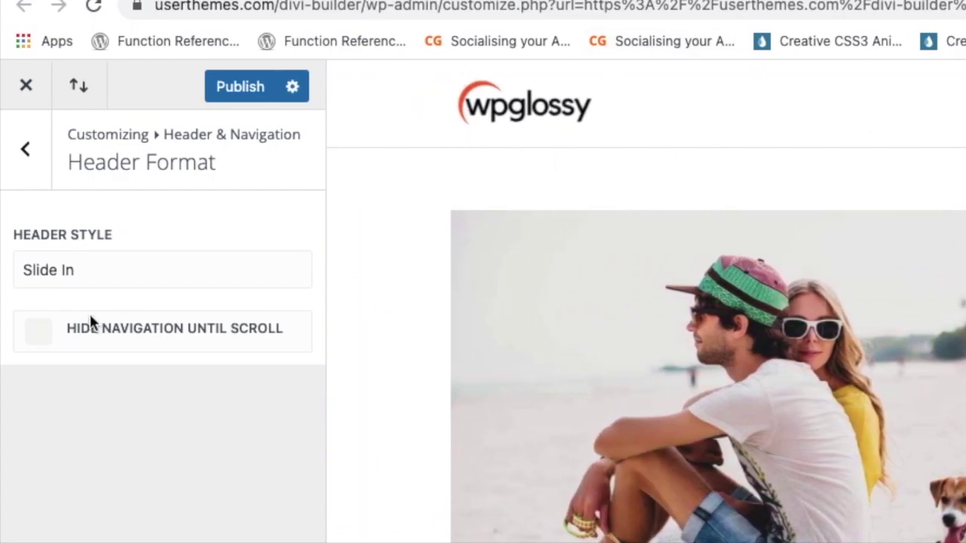
pyautogui.click(104, 276)
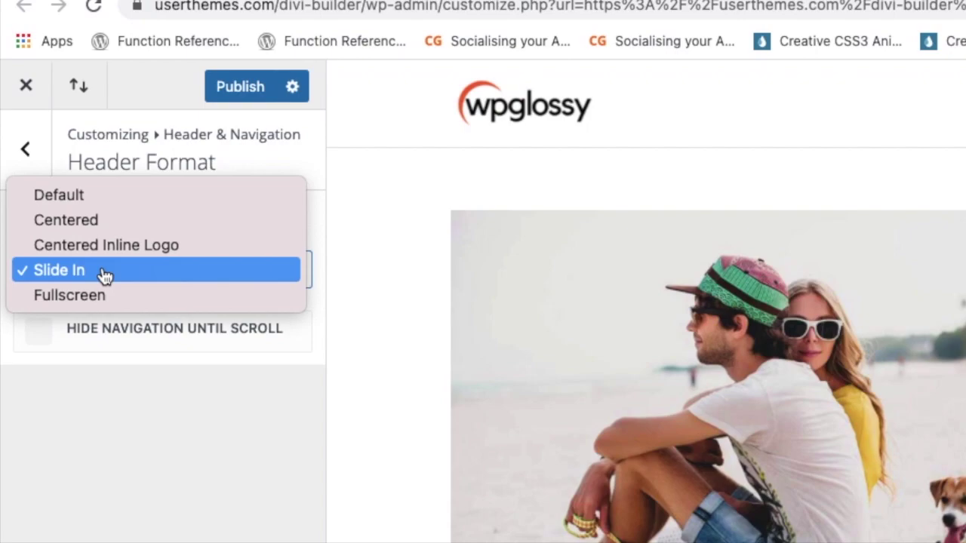
pyautogui.click(108, 297)
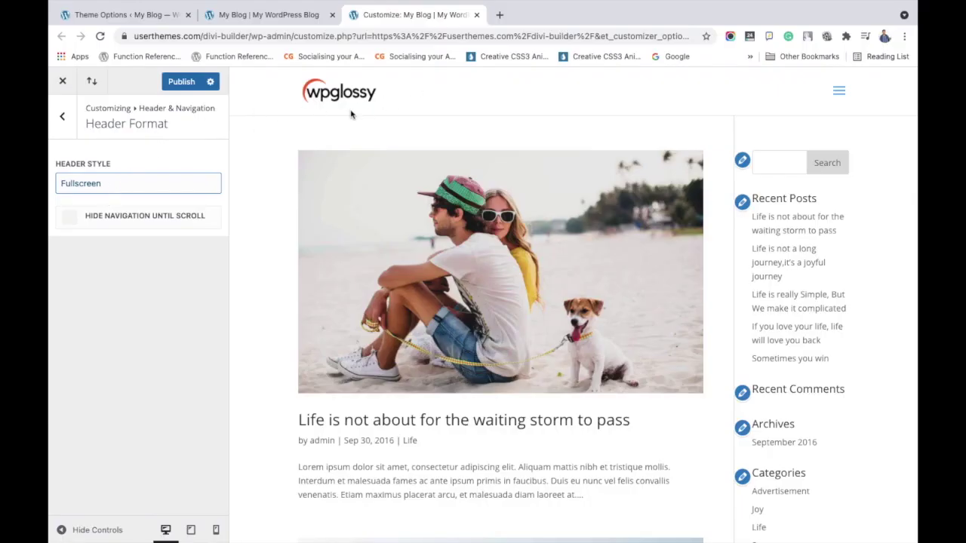
pyautogui.click(147, 184)
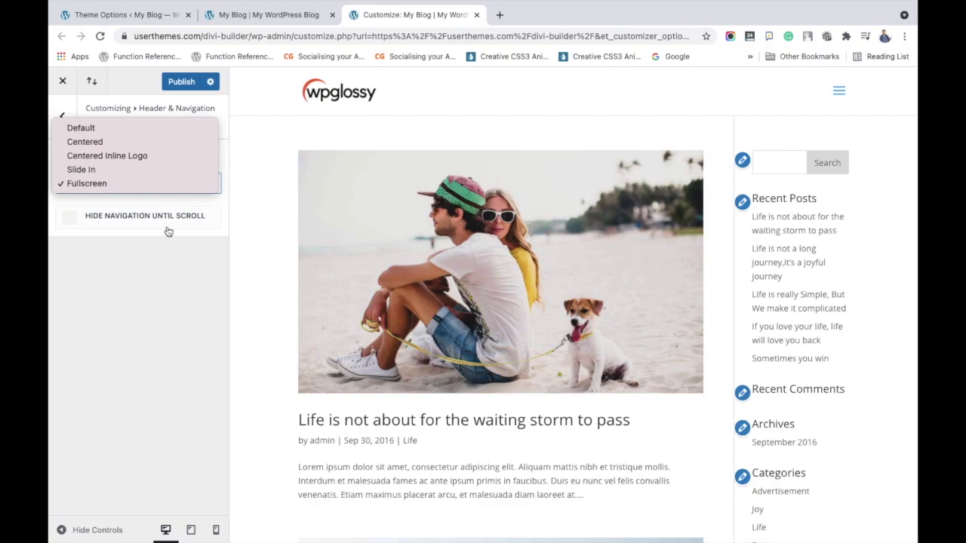
pyautogui.click(184, 266)
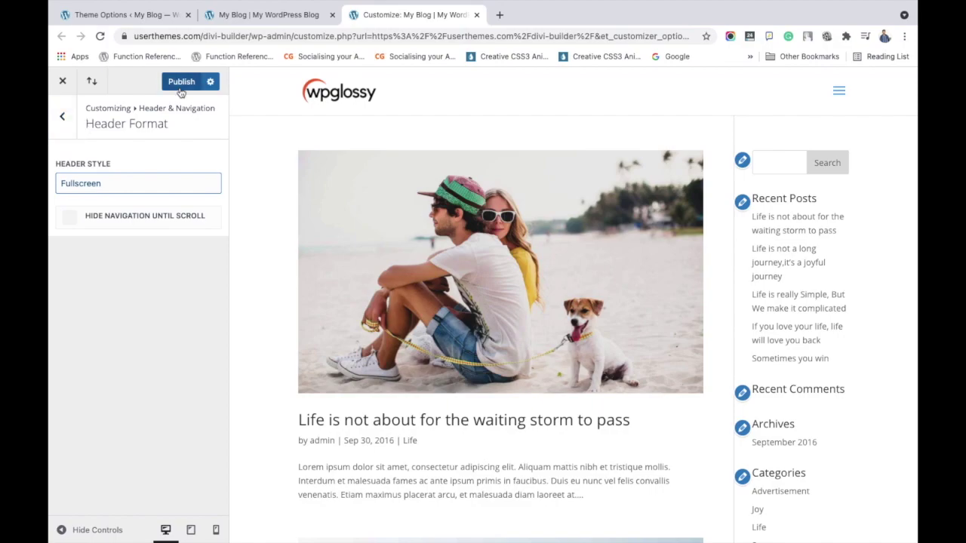
# Set the header style back to Centered, publish it and close the customizer
pyautogui.click(71, 182)
pyautogui.click(108, 143)
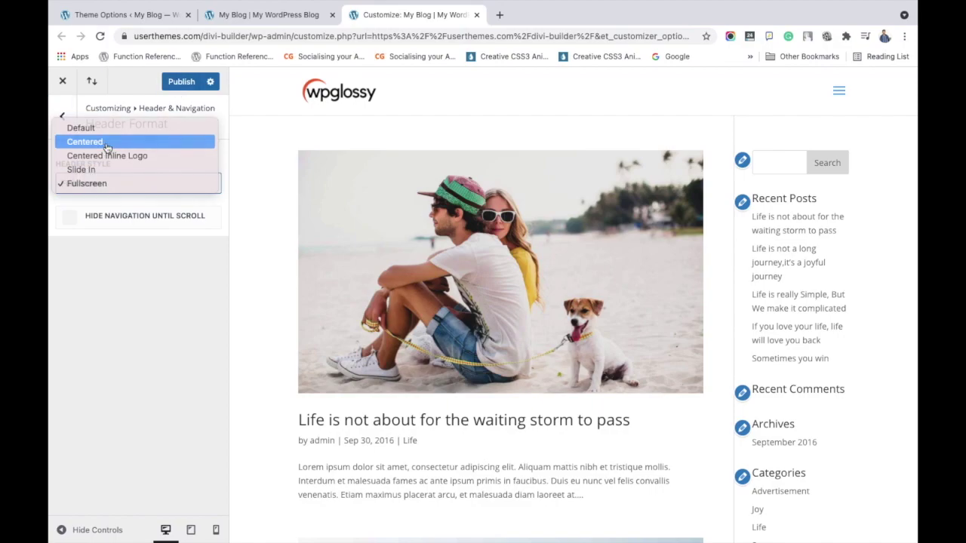
pyautogui.click(181, 83)
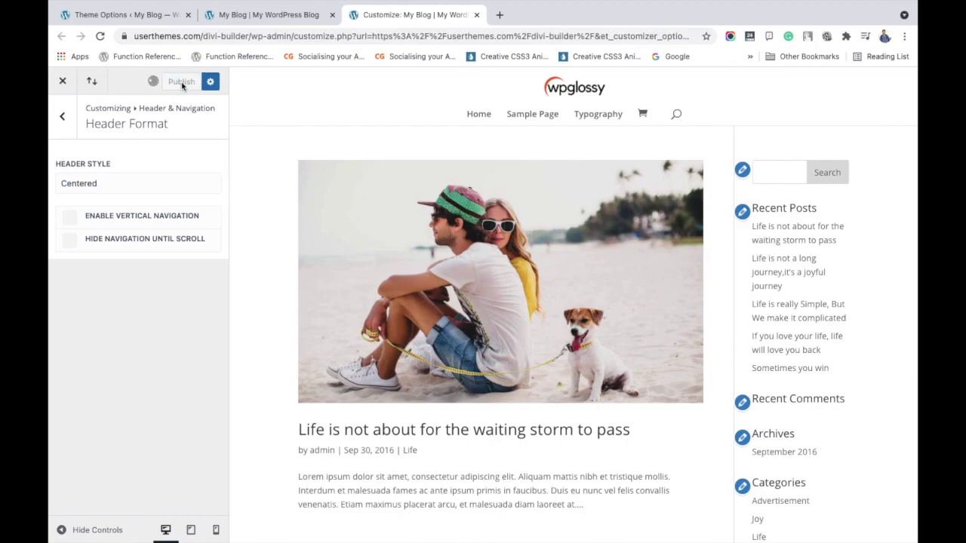
pyautogui.click(63, 83)
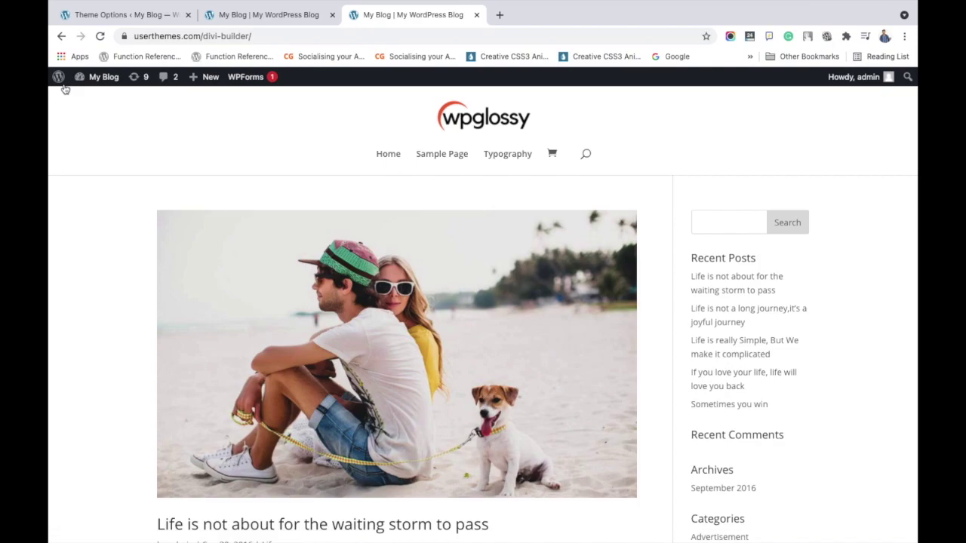
# Open the Primary Menu Bar settings under Header & Navigation in the Theme Customizer
pyautogui.moveTo(382, 1)
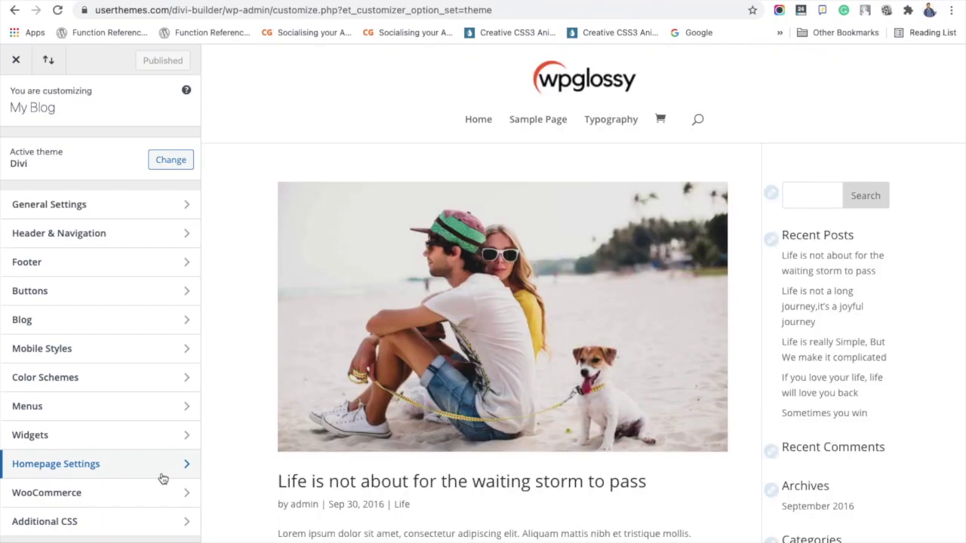
pyautogui.click(165, 240)
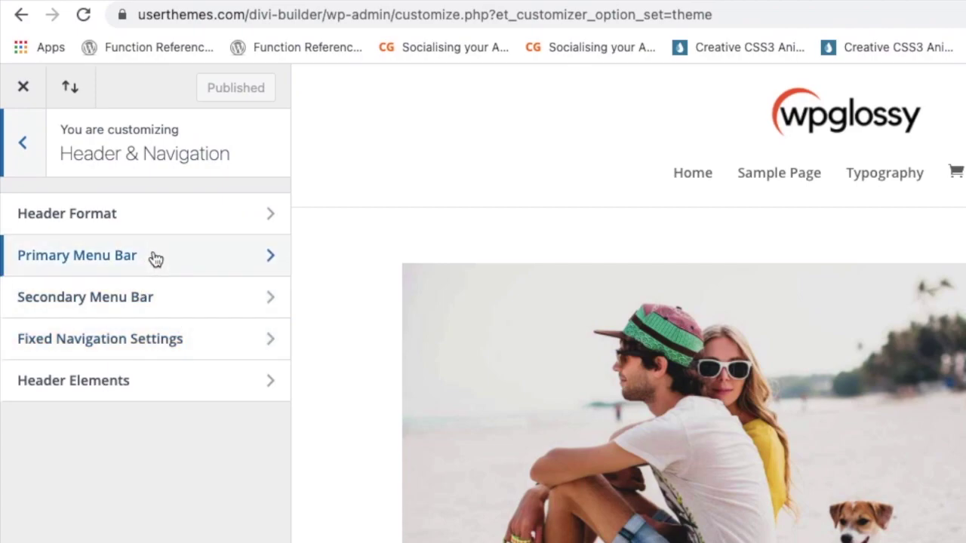
pyautogui.click(155, 257)
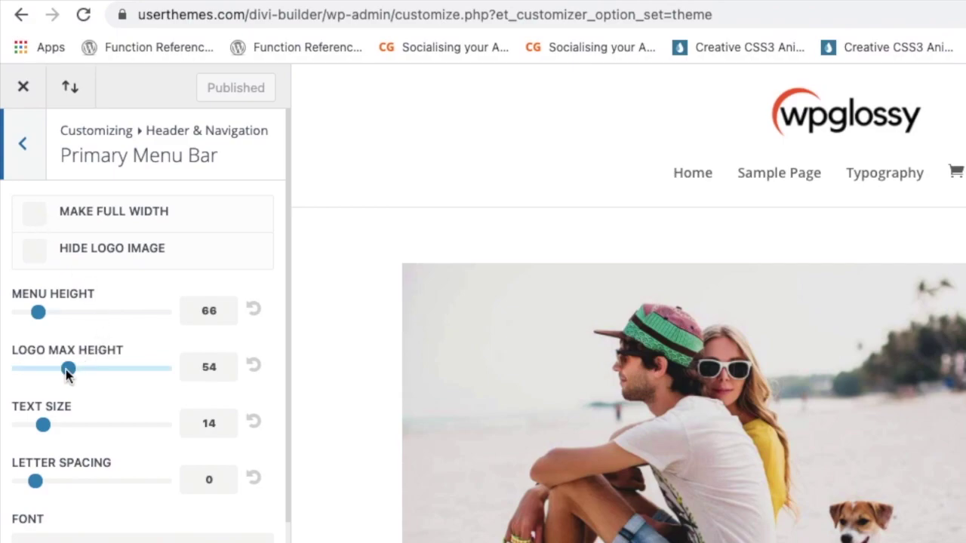
# Try several larger logo max heights and compare the logo sizes in the preview
pyautogui.moveTo(67, 369); pyautogui.dragTo(129, 369)
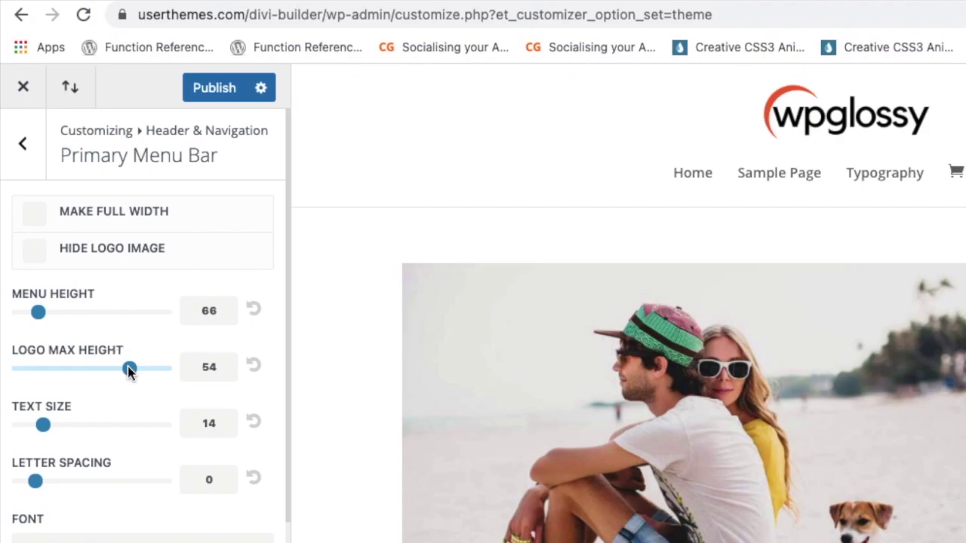
pyautogui.moveTo(128, 366); pyautogui.dragTo(151, 372)
pyautogui.moveTo(150, 368); pyautogui.dragTo(93, 368)
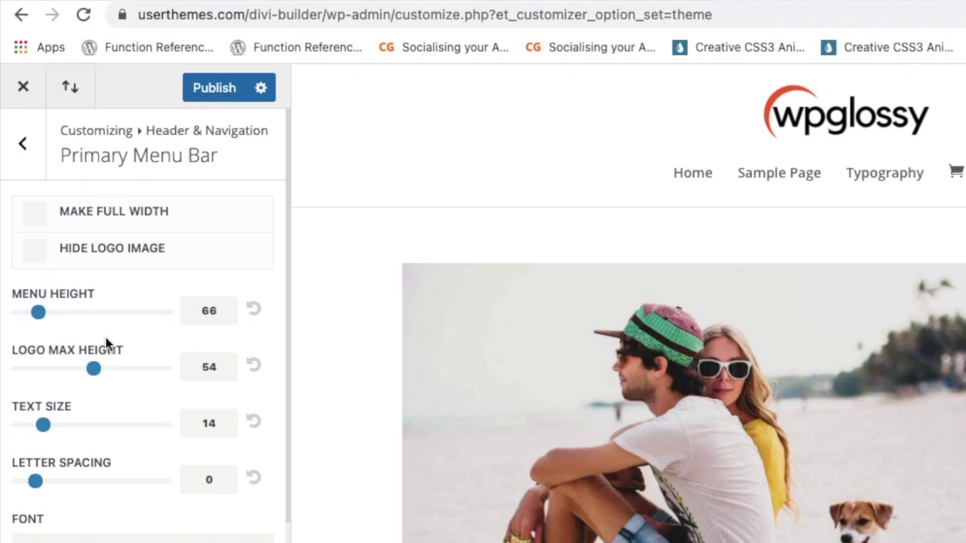
# Lower the logo max height to about a quarter of its range, publish the change and close the customizer
pyautogui.click(50, 366)
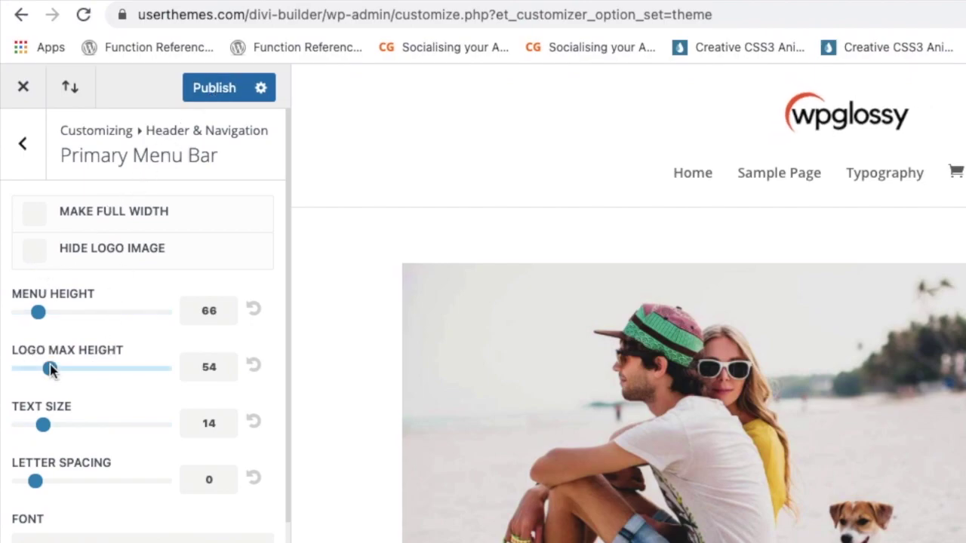
pyautogui.click(217, 99)
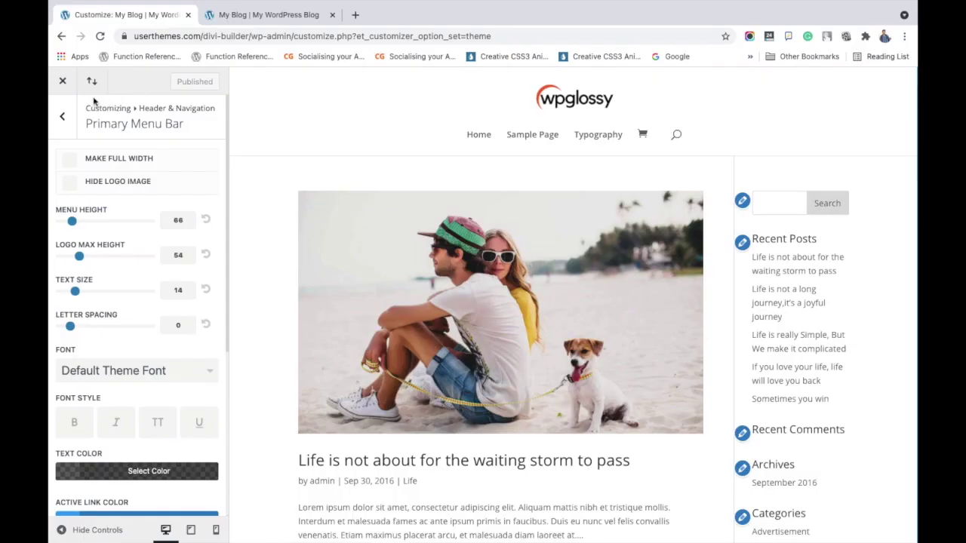
pyautogui.click(21, 91)
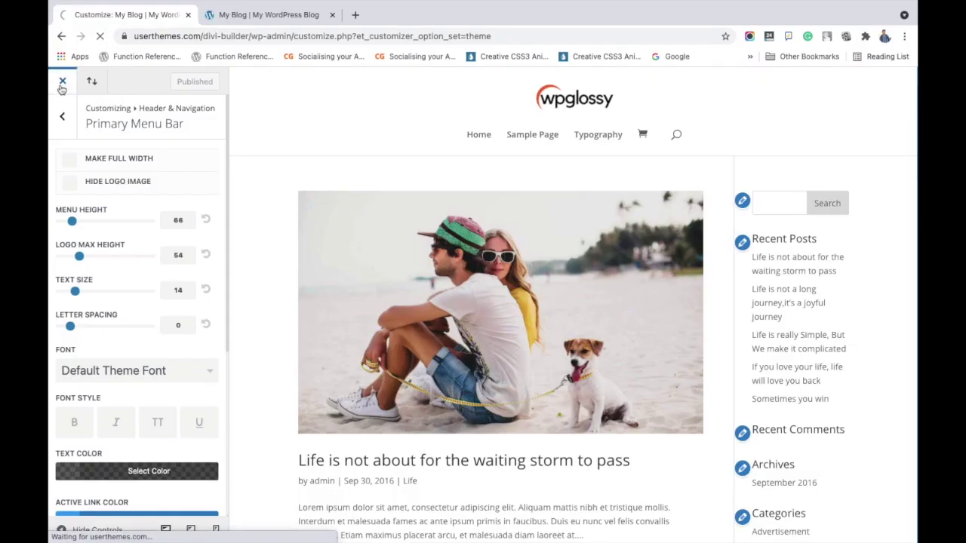